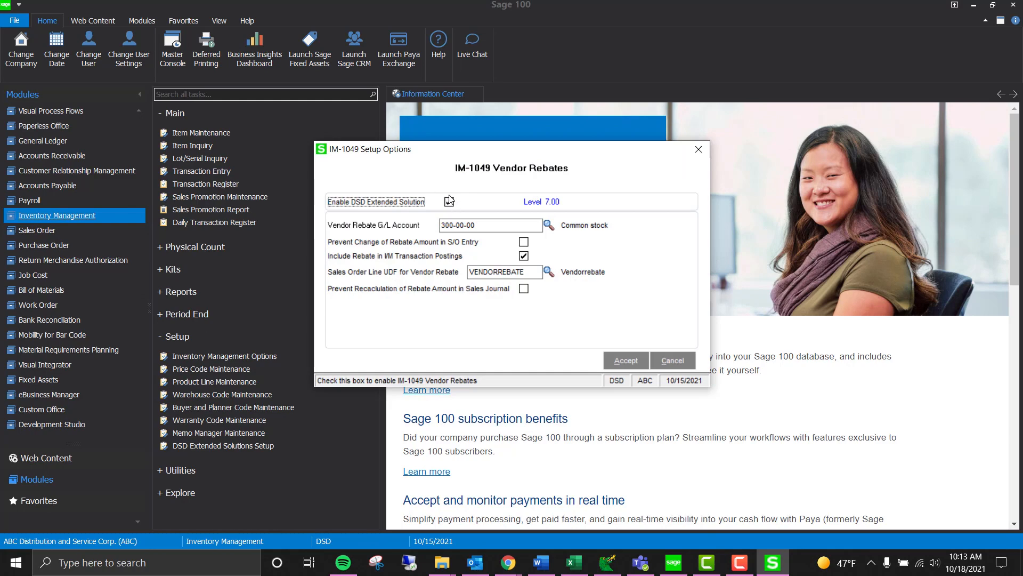
# Step: Review the Vendor Rebates G/L account and the sales order line UDF VENDORREBATE, and accept the setup options
pyautogui.click(443, 224)
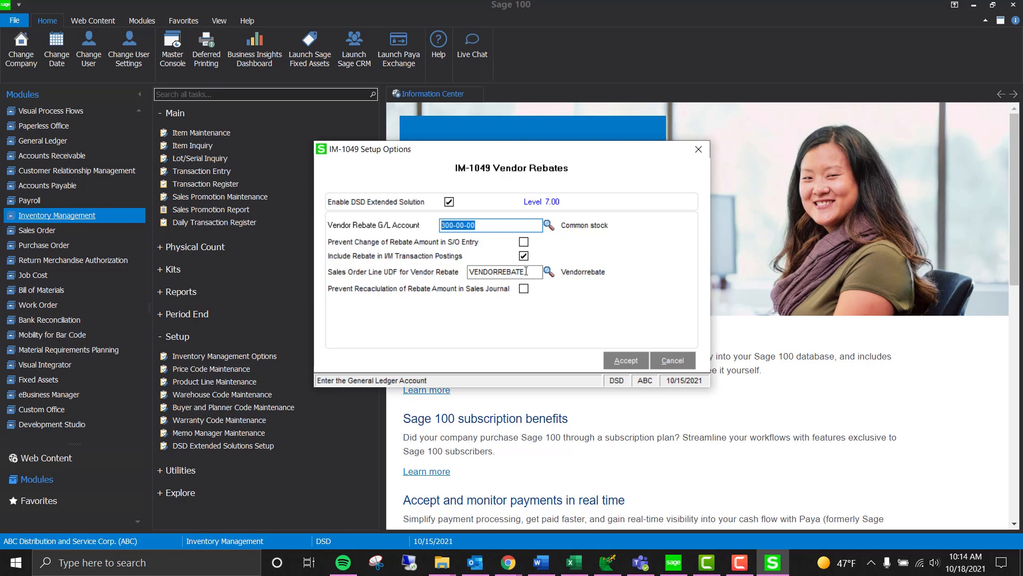
pyautogui.moveTo(526, 271); pyautogui.dragTo(430, 273)
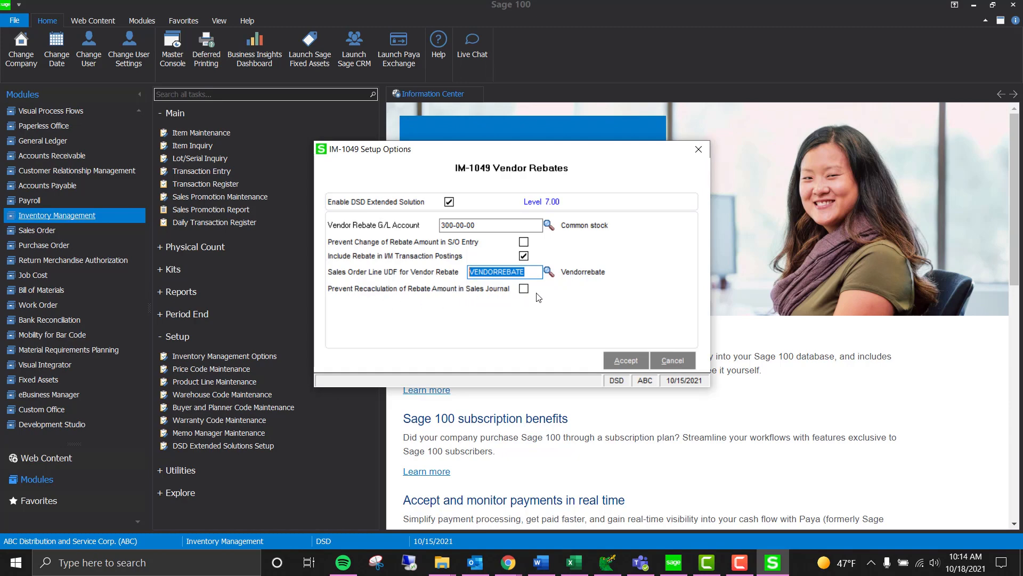
pyautogui.click(633, 360)
pyautogui.click(660, 371)
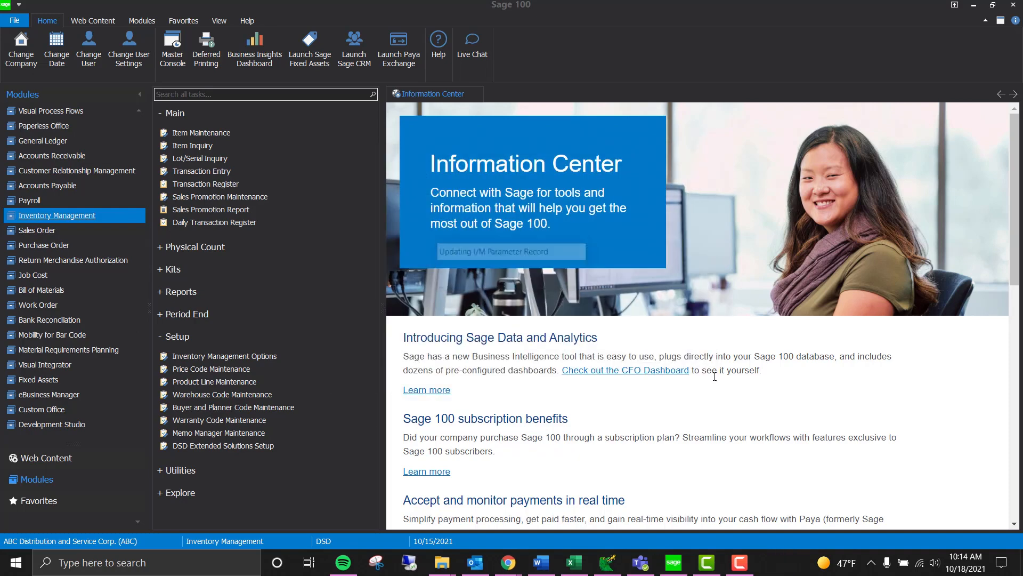
# Step: Open customer pricing maintenance for American Business Futures from its customer record and bring up item 1001-HON-H252
pyautogui.click(63, 157)
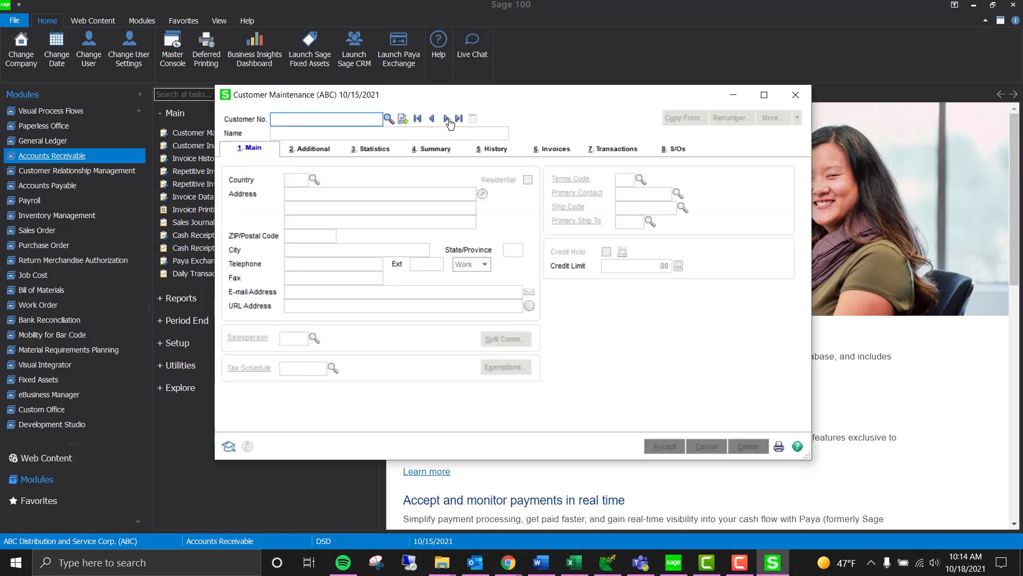
pyautogui.click(447, 118)
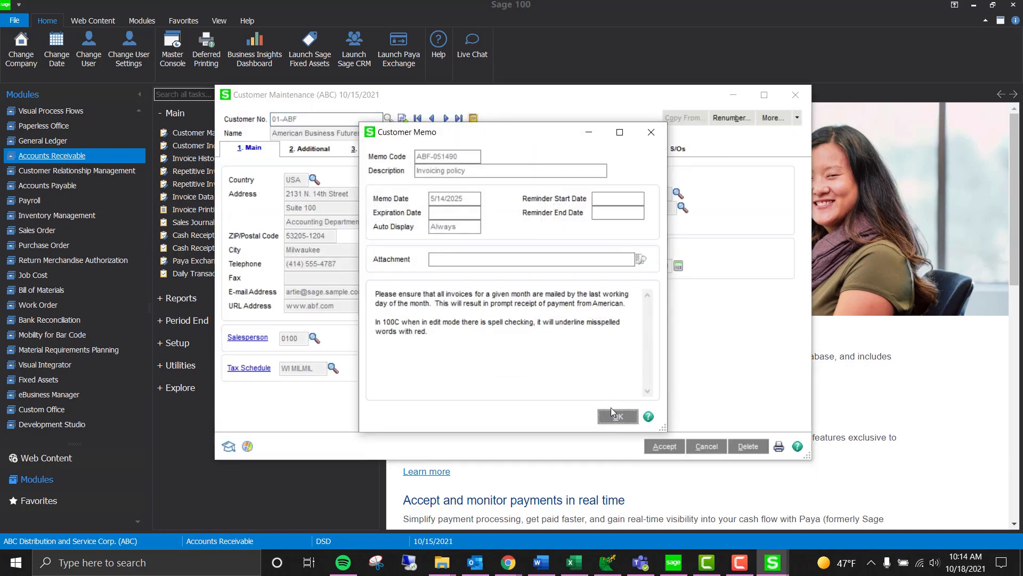
pyautogui.click(616, 415)
pyautogui.click(772, 117)
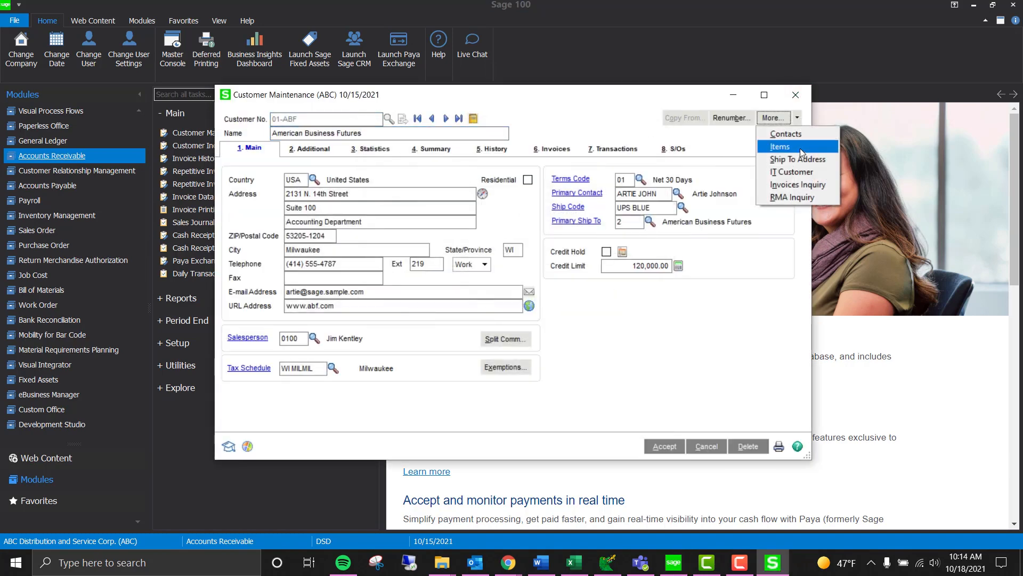
pyautogui.click(800, 148)
pyautogui.click(490, 89)
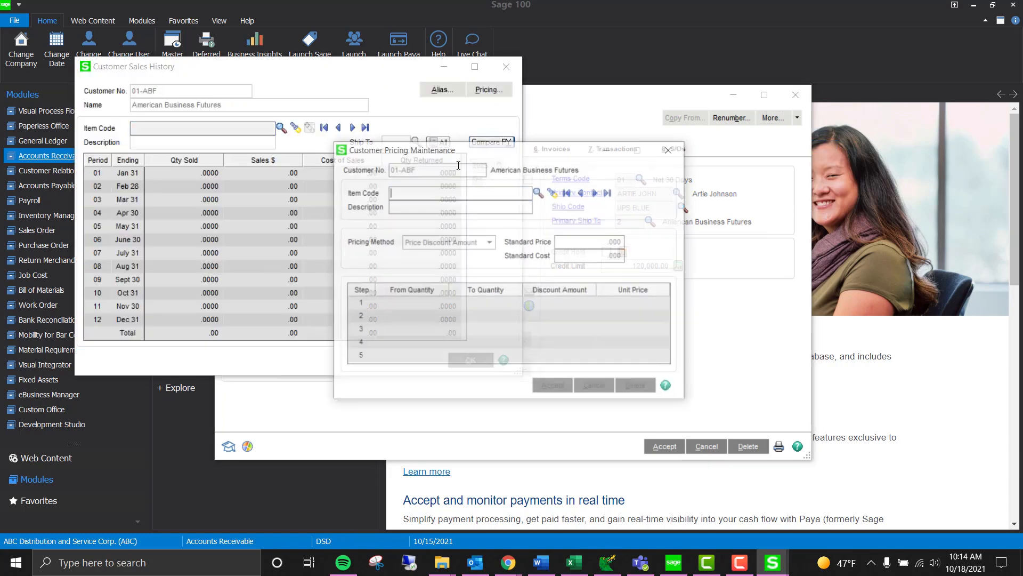
pyautogui.click(596, 192)
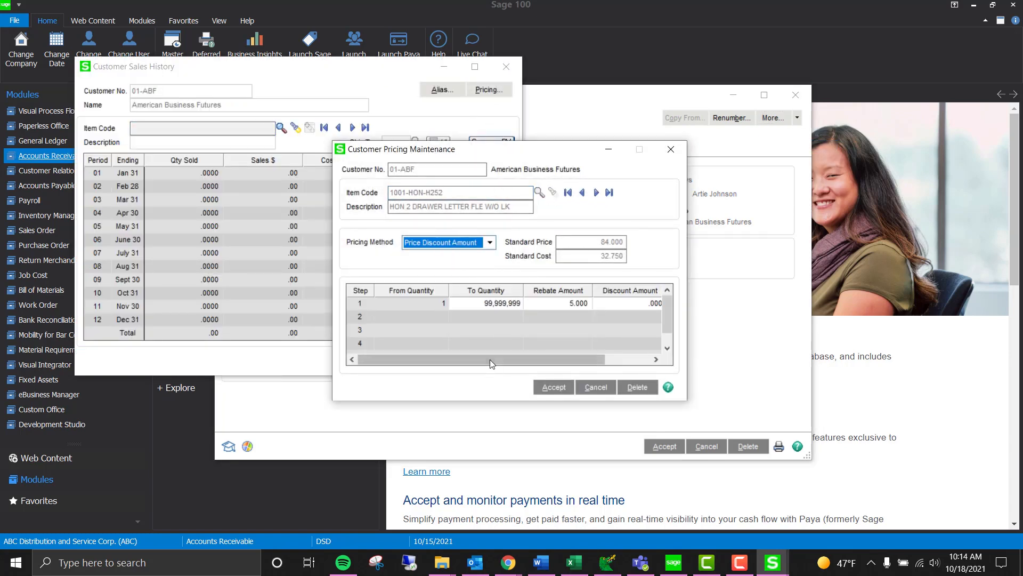
# Step: Check the rebate amount in the item's pricing step, accept the pricing record and close the customer windows
pyautogui.moveTo(523, 360); pyautogui.dragTo(544, 357)
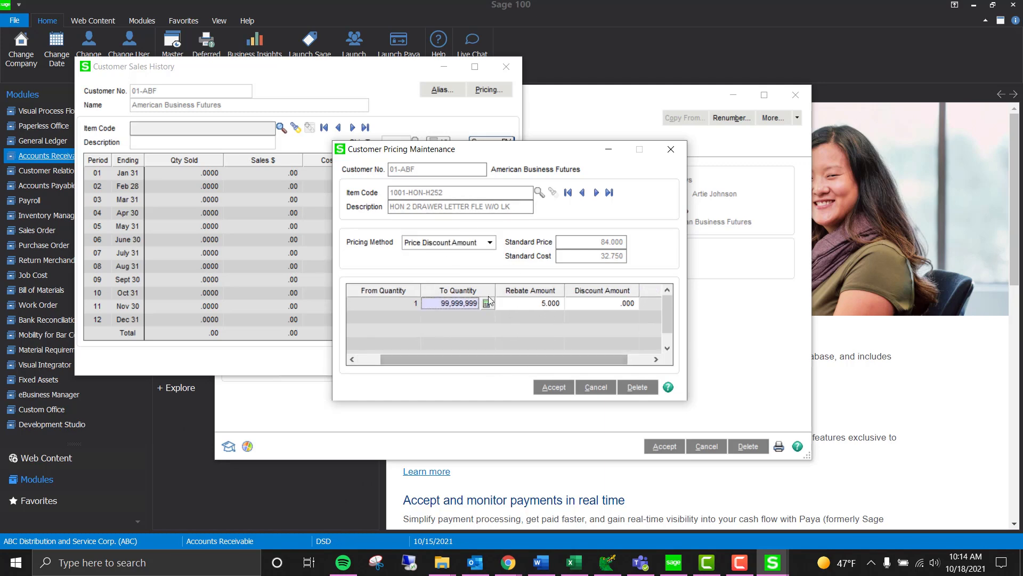
pyautogui.click(536, 304)
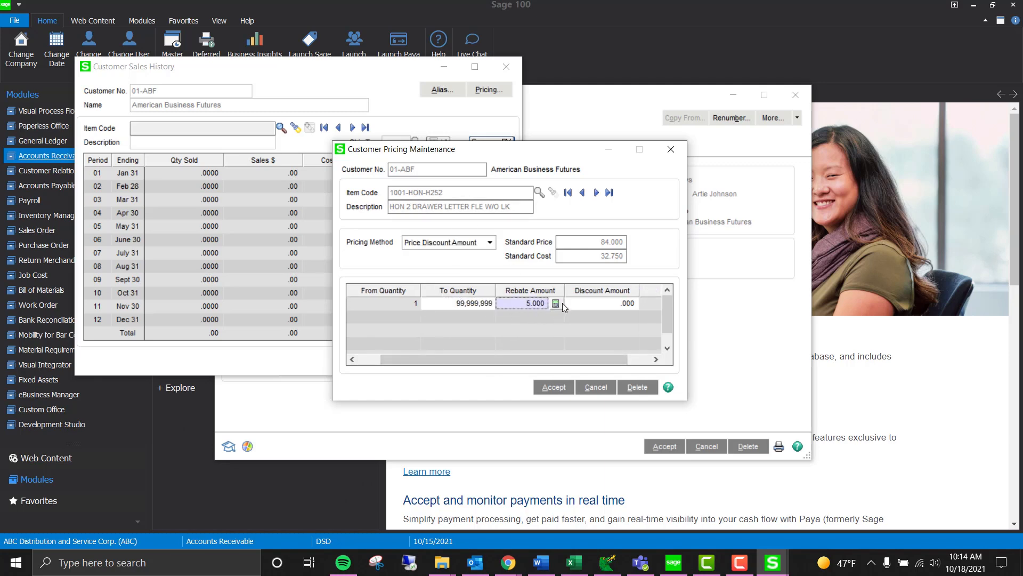
pyautogui.moveTo(479, 360); pyautogui.dragTo(453, 358)
pyautogui.click(560, 385)
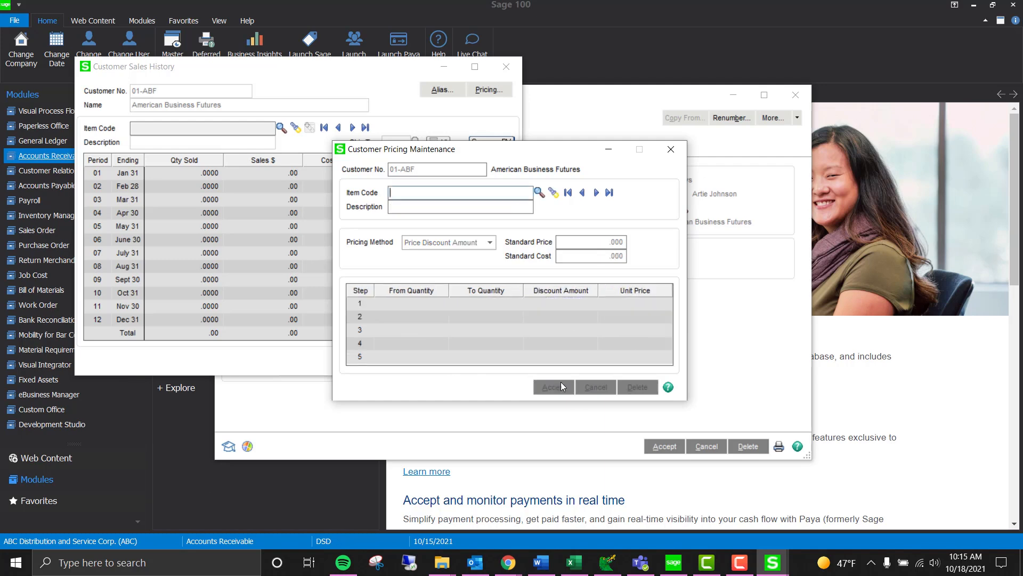
pyautogui.click(671, 148)
pyautogui.click(514, 66)
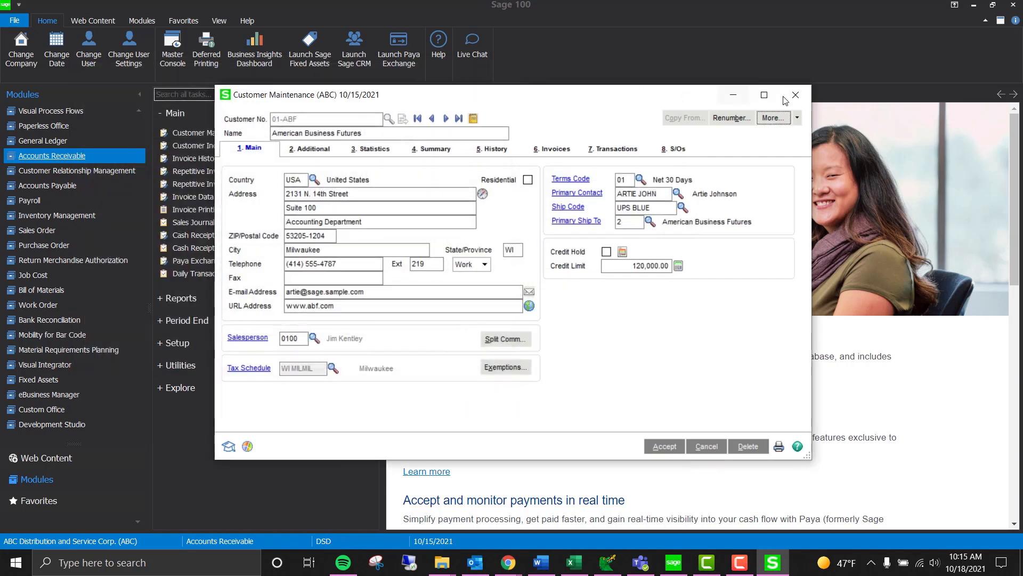
pyautogui.click(796, 95)
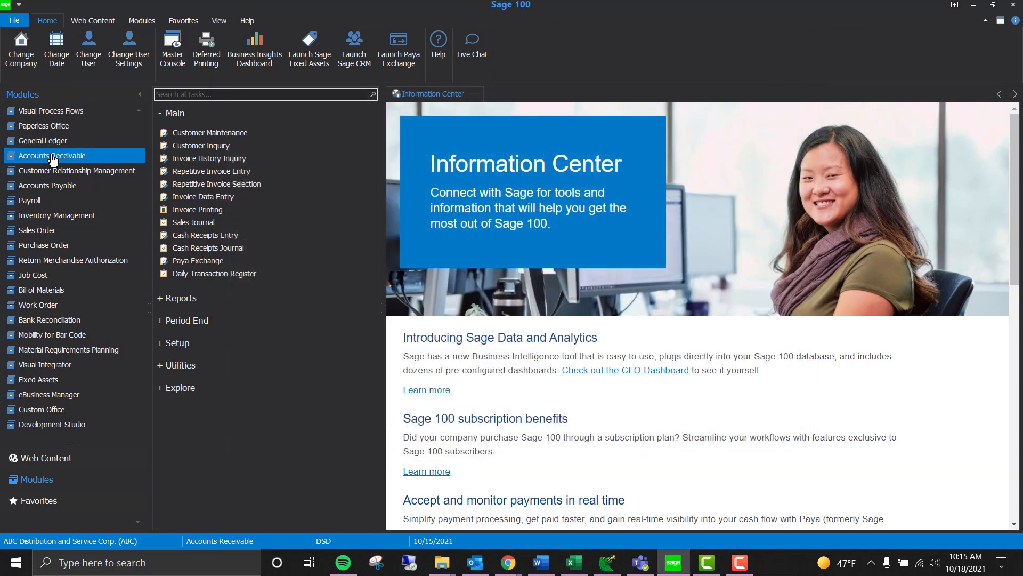
# Step: Start a new sales order with the next order number and select American Business Futures as the customer
pyautogui.click(53, 229)
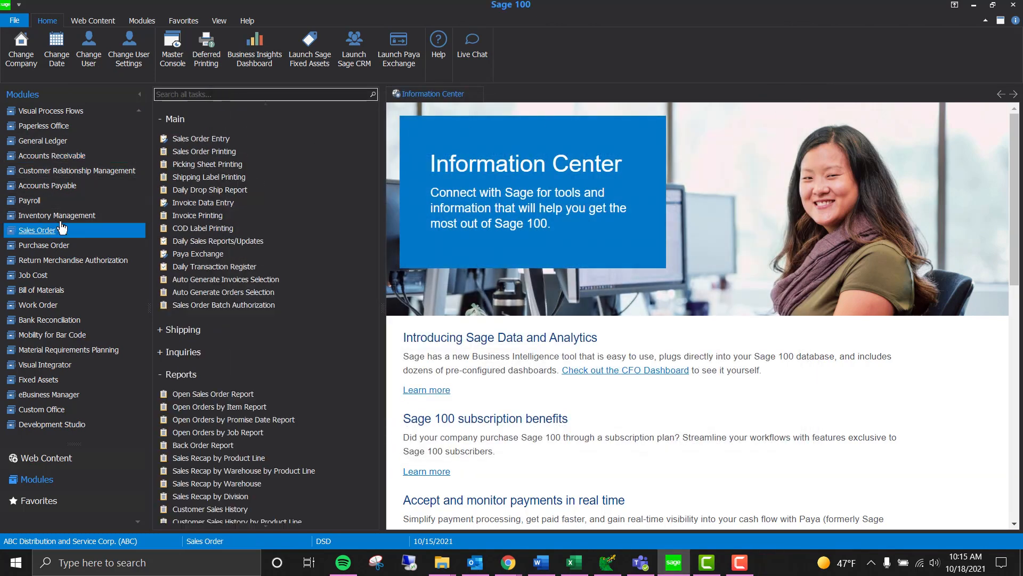
pyautogui.click(205, 138)
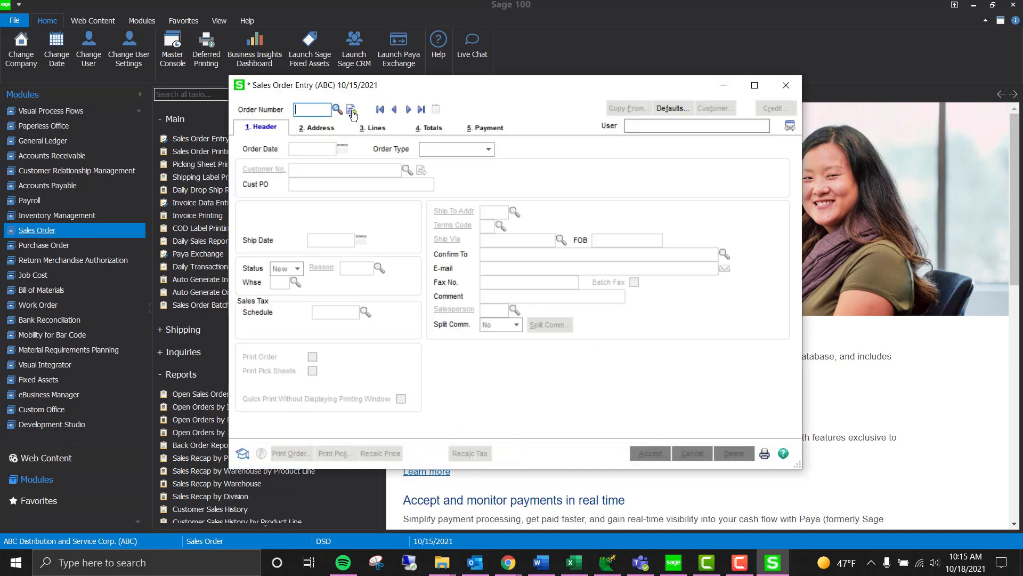
pyautogui.click(351, 110)
pyautogui.click(407, 170)
pyautogui.doubleClick(378, 175)
# Step: Add item 1001-HON-H252 to the order lines with an ordered quantity of 1
pyautogui.click(370, 129)
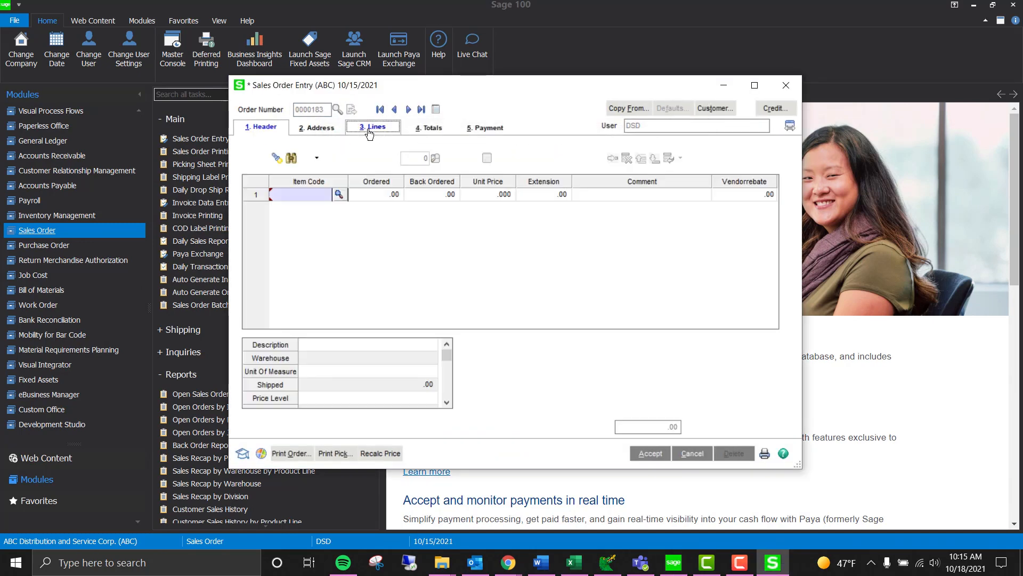
pyautogui.click(339, 195)
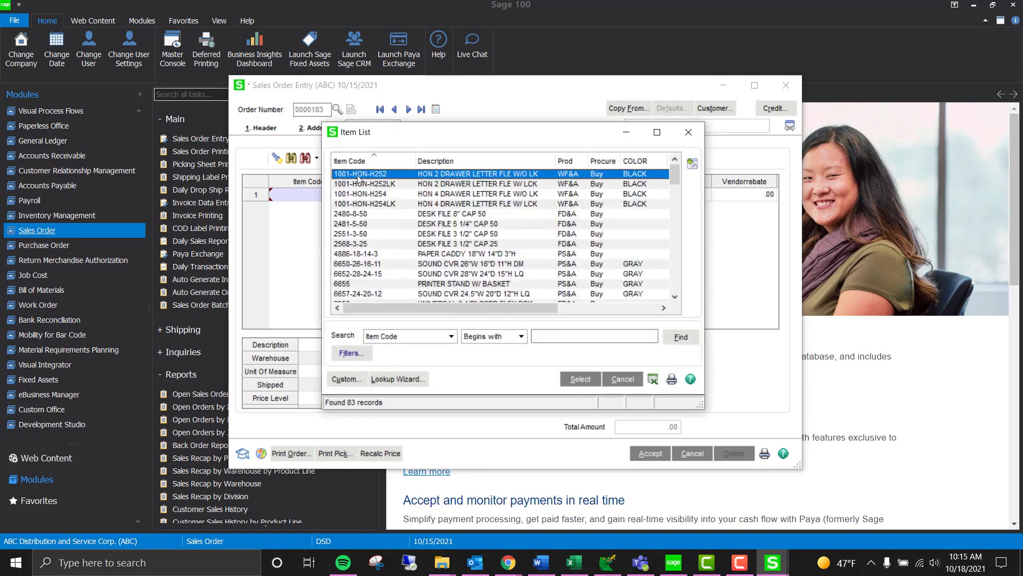
pyautogui.doubleClick(358, 176)
pyautogui.write('1')
pyautogui.press('Tab')
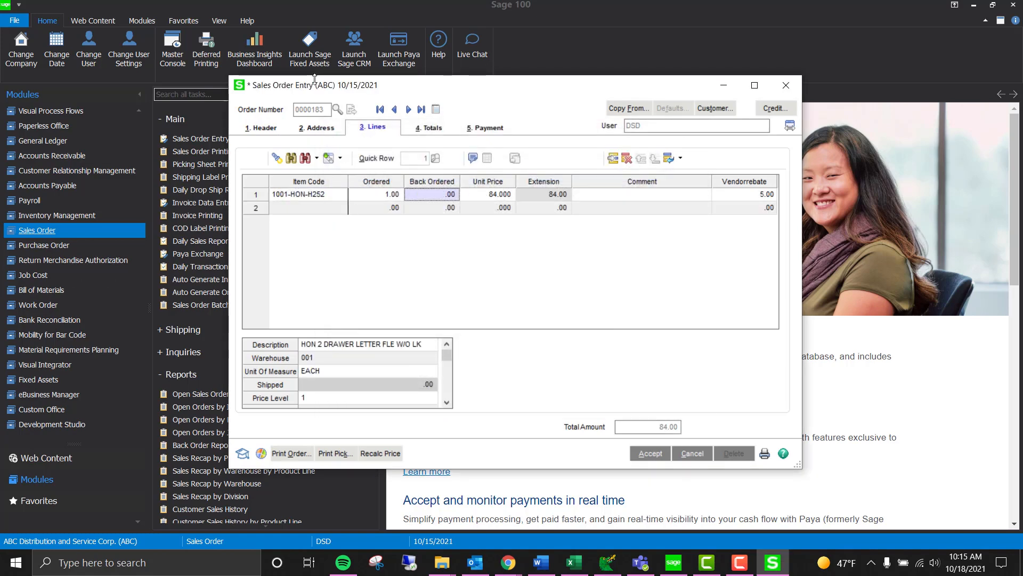
# Step: Check the line's Vendorrebate value, accept the sales order and close Sales Order Entry
pyautogui.click(749, 193)
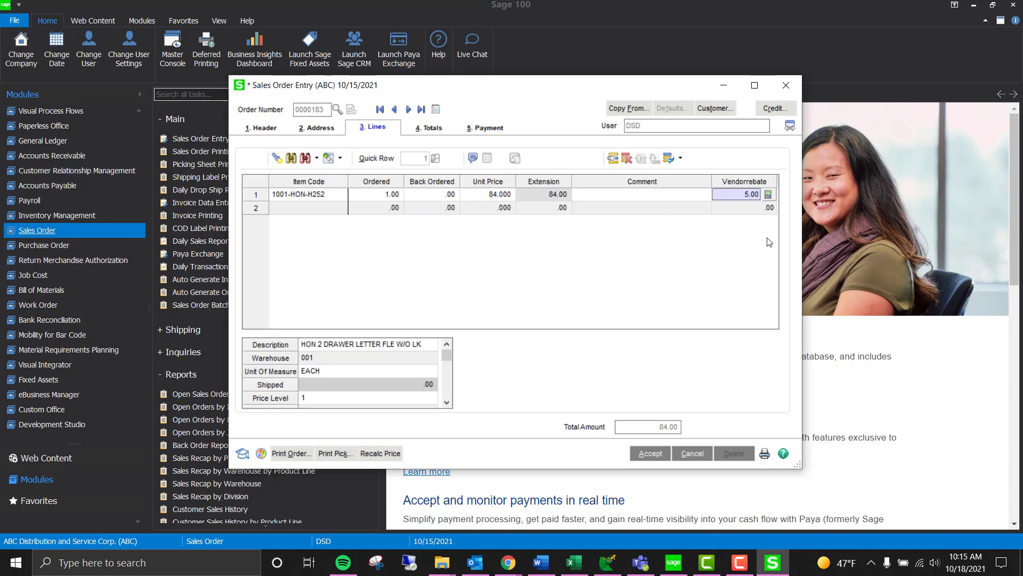
pyautogui.click(659, 451)
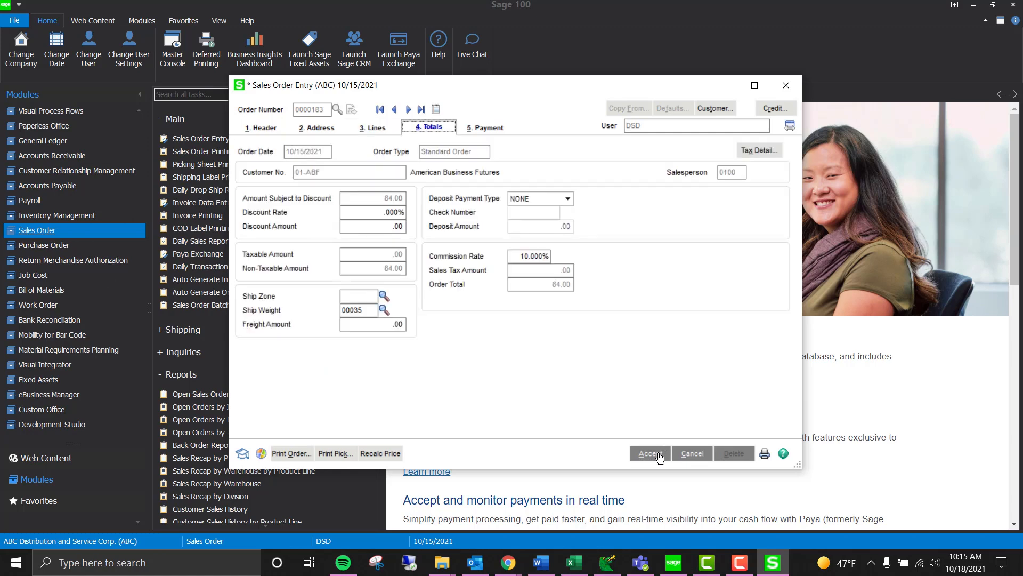
pyautogui.click(658, 452)
pyautogui.click(784, 84)
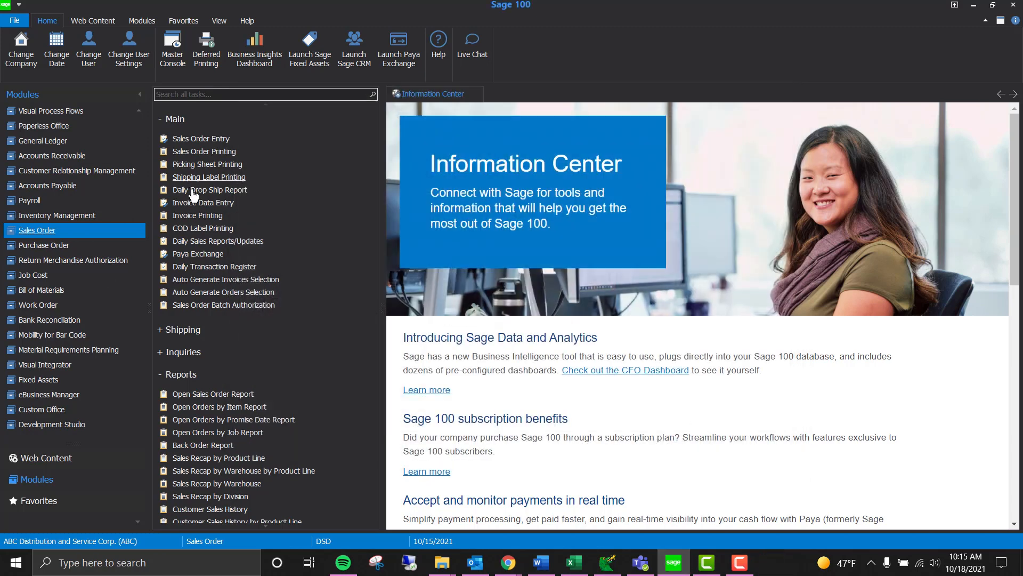
# Step: Create a new invoice in S/O Invoice Data Entry and load the sales order just entered
pyautogui.click(196, 203)
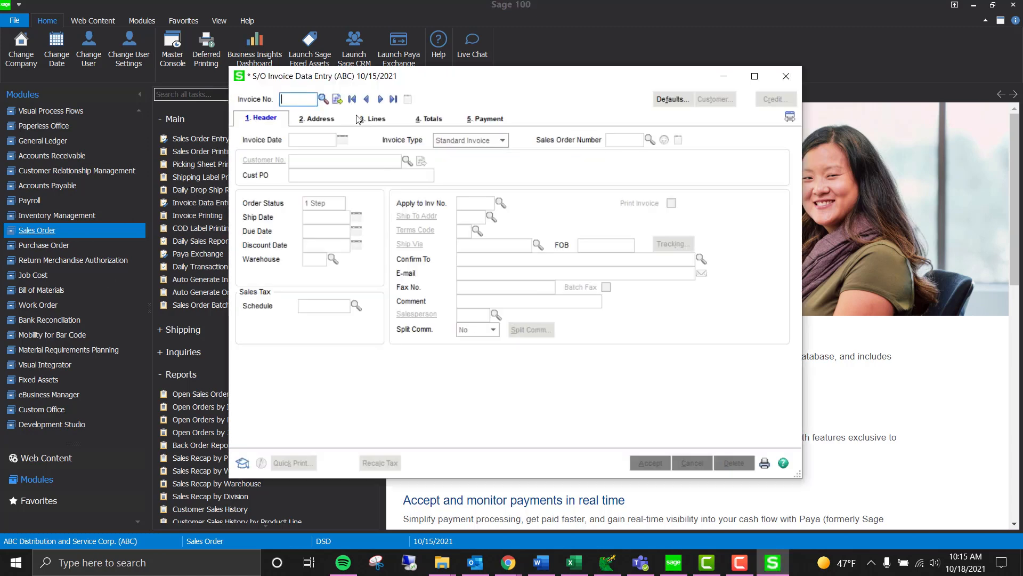
pyautogui.click(337, 99)
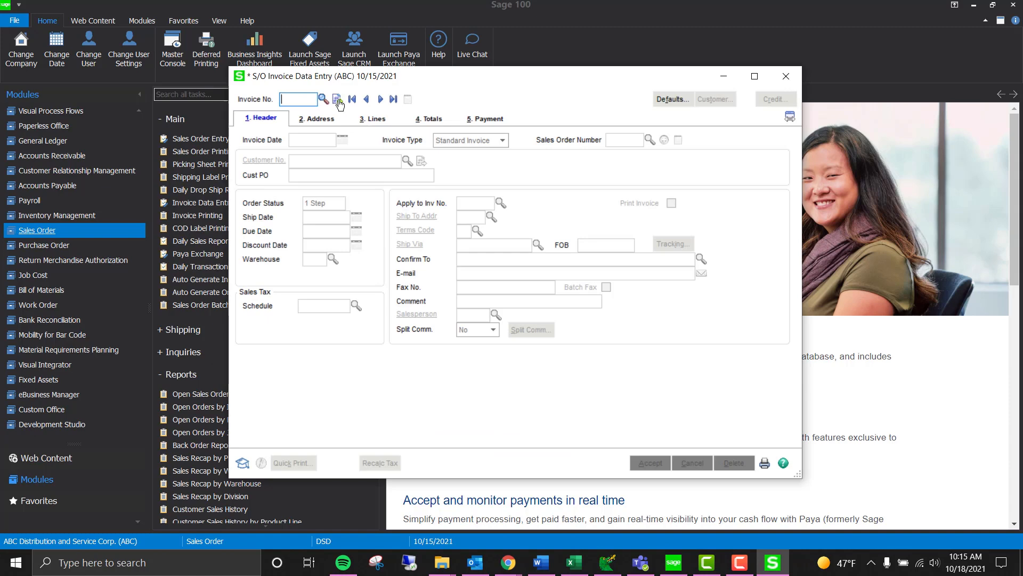
pyautogui.click(607, 141)
pyautogui.write('183')
pyautogui.press('Tab')
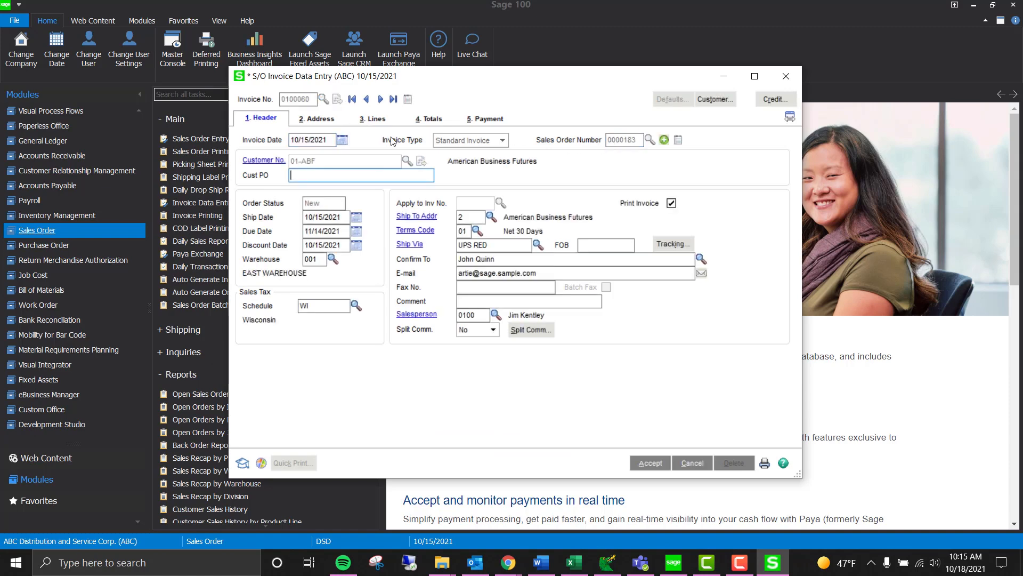
# Step: Check the Vendorrebate value on the invoice line, accept the invoice and close the entry window
pyautogui.hotkey('alt', '3')
pyautogui.click(476, 218)
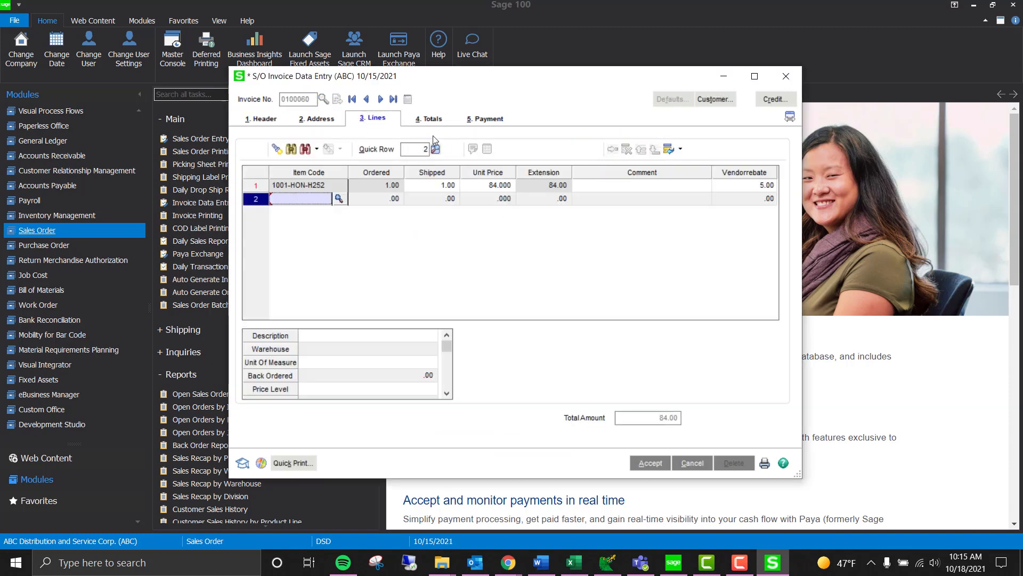
pyautogui.click(756, 188)
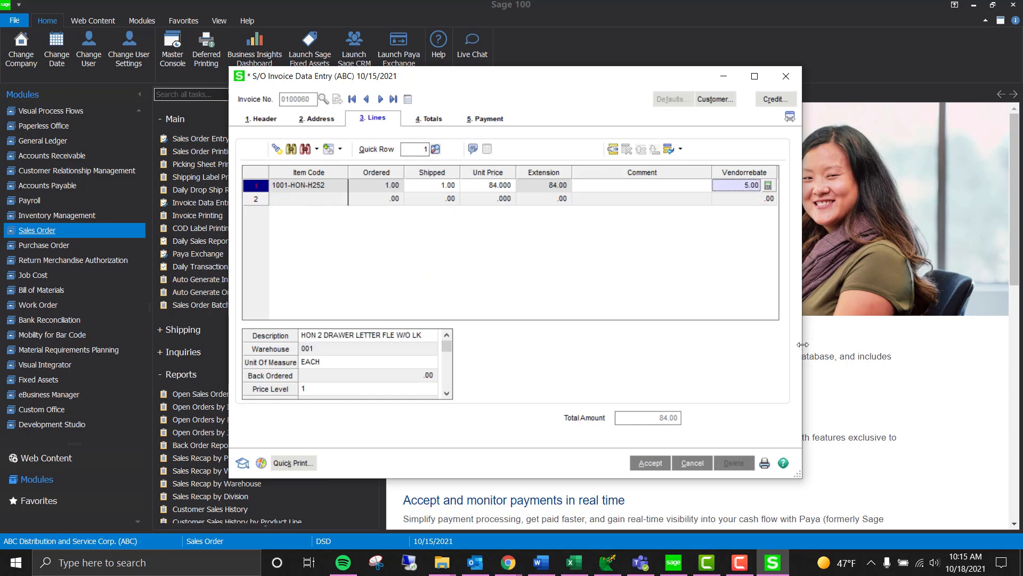
pyautogui.click(654, 463)
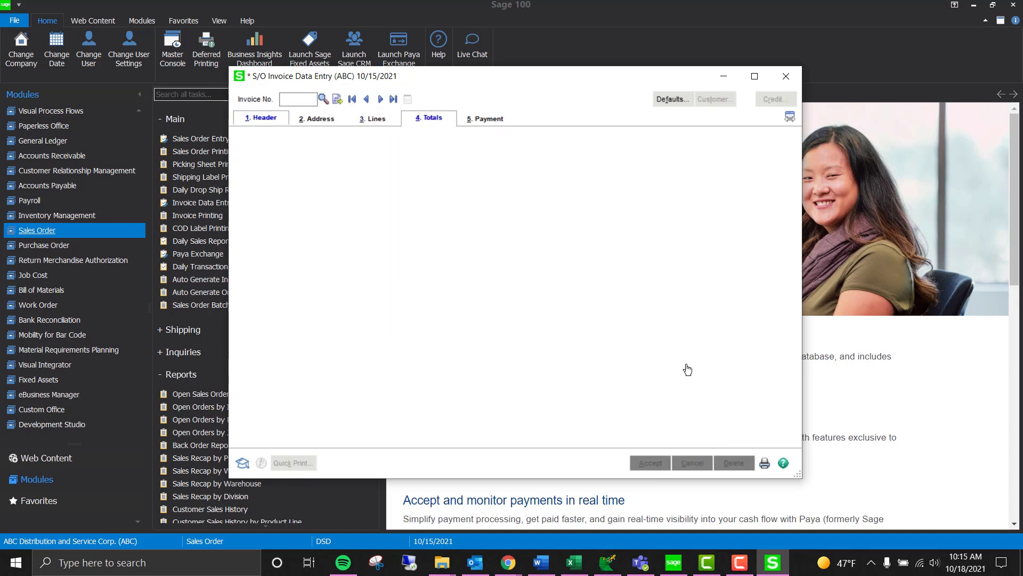
pyautogui.click(786, 76)
# Step: Preview the Daily Sales Order Sales Journal with the posting date set to 5/5/2025
pyautogui.click(256, 244)
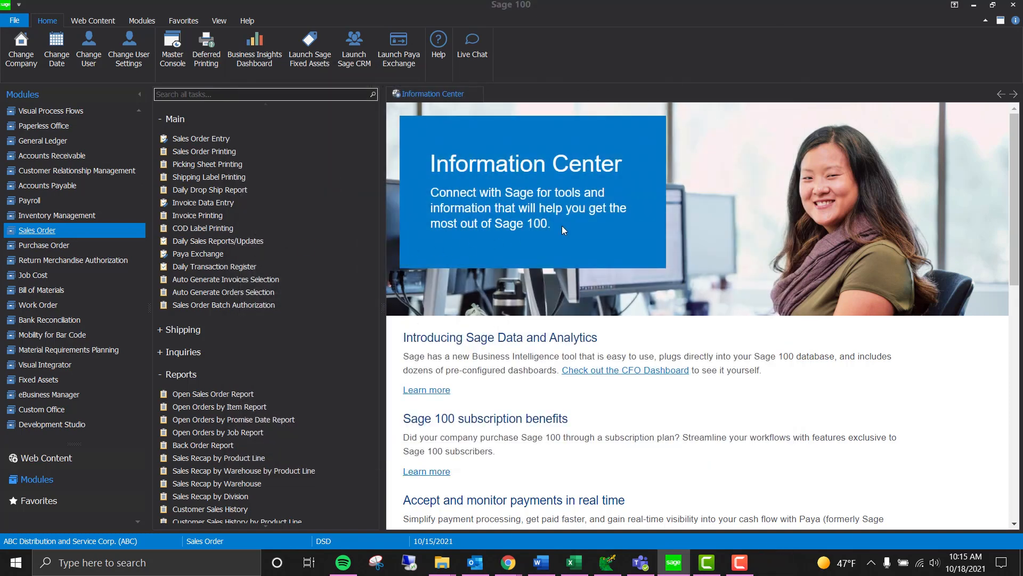
pyautogui.click(533, 215)
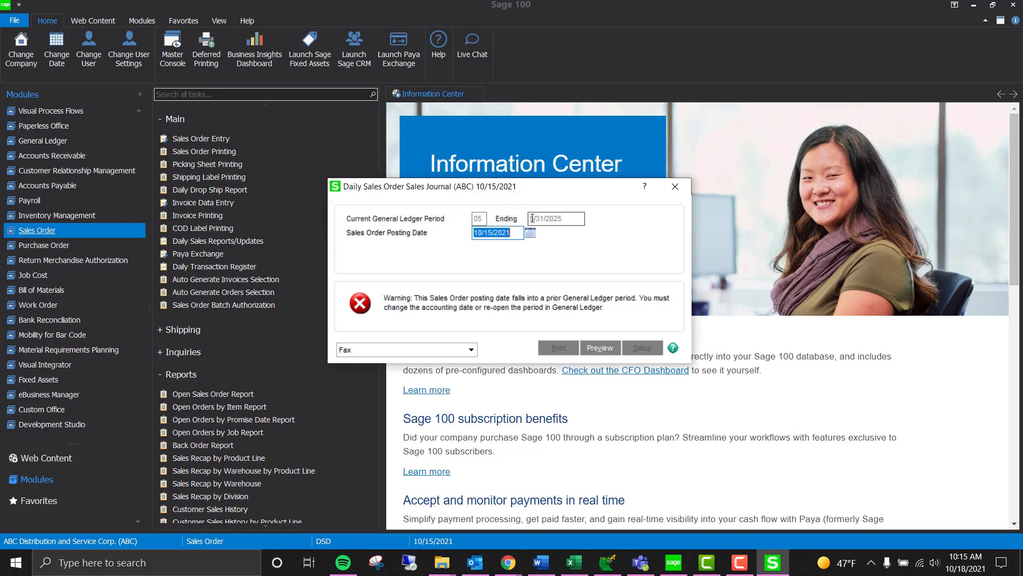
pyautogui.write('5/5/2025')
pyautogui.press('Tab')
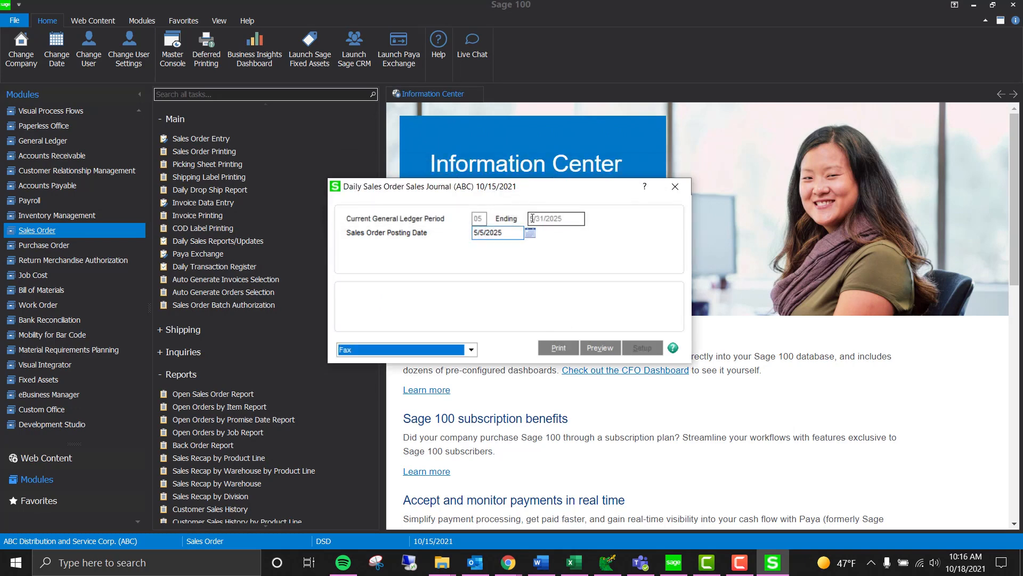
pyautogui.click(600, 347)
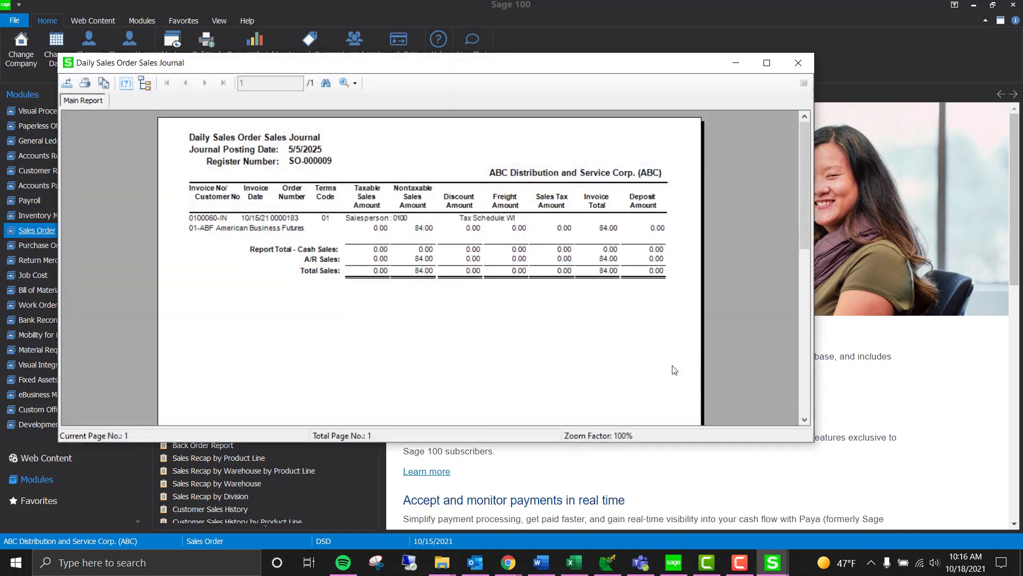
# Step: Close the journal preview, update the sales journal despite unprinted invoices and choose to print the Daily Transaction Register
pyautogui.click(810, 57)
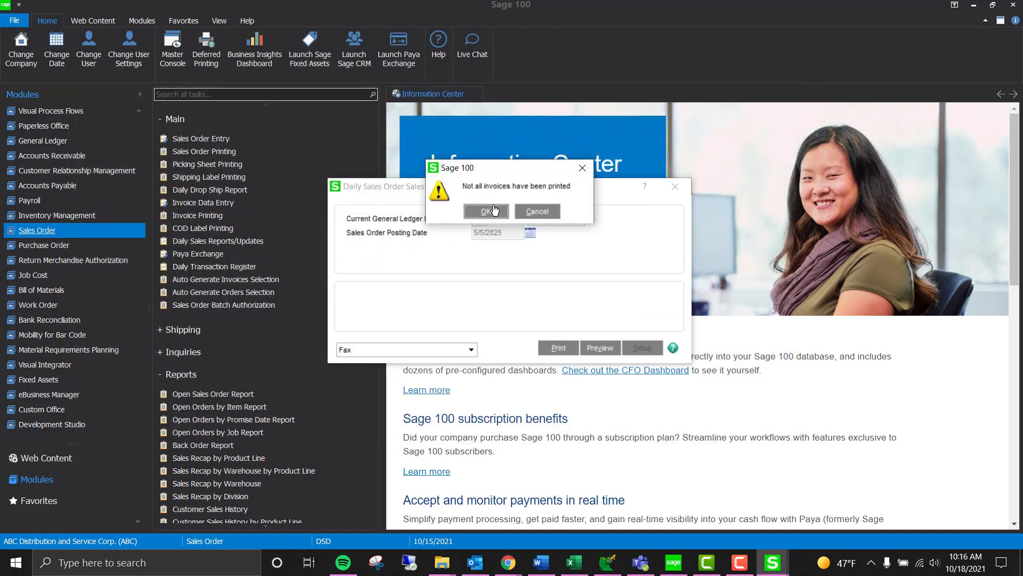
pyautogui.click(487, 211)
pyautogui.click(497, 211)
pyautogui.click(498, 211)
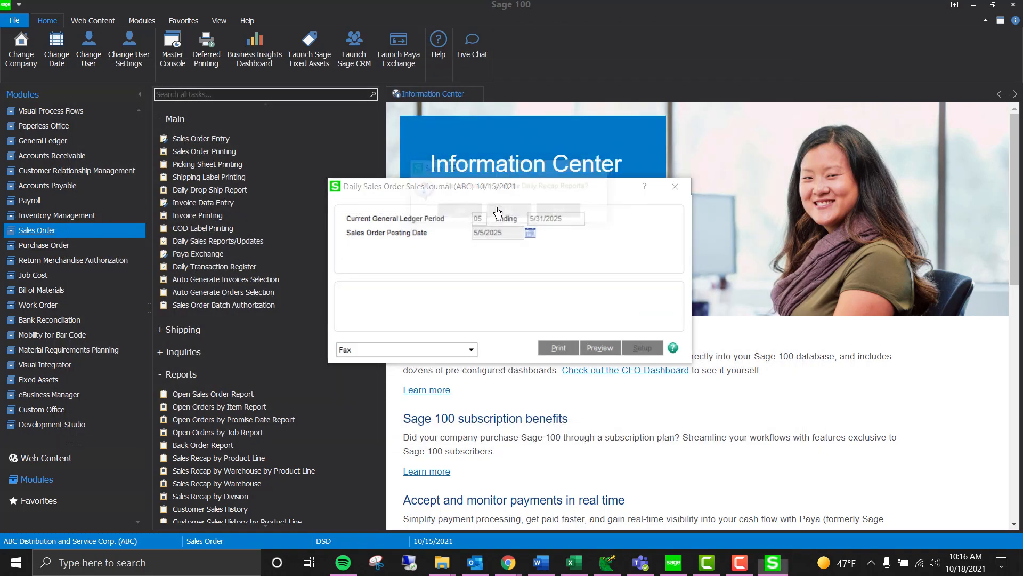
pyautogui.click(497, 212)
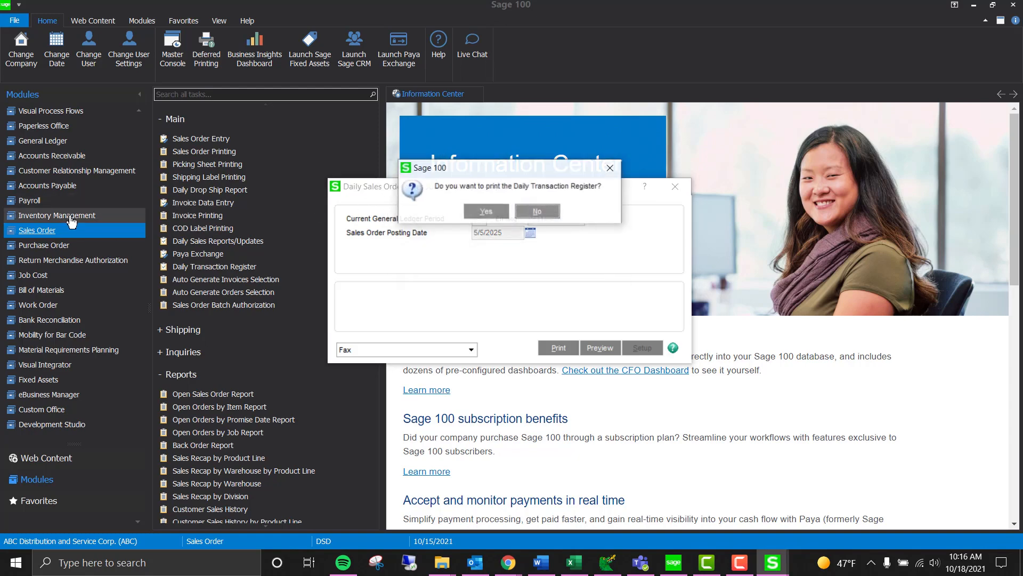
pyautogui.click(504, 210)
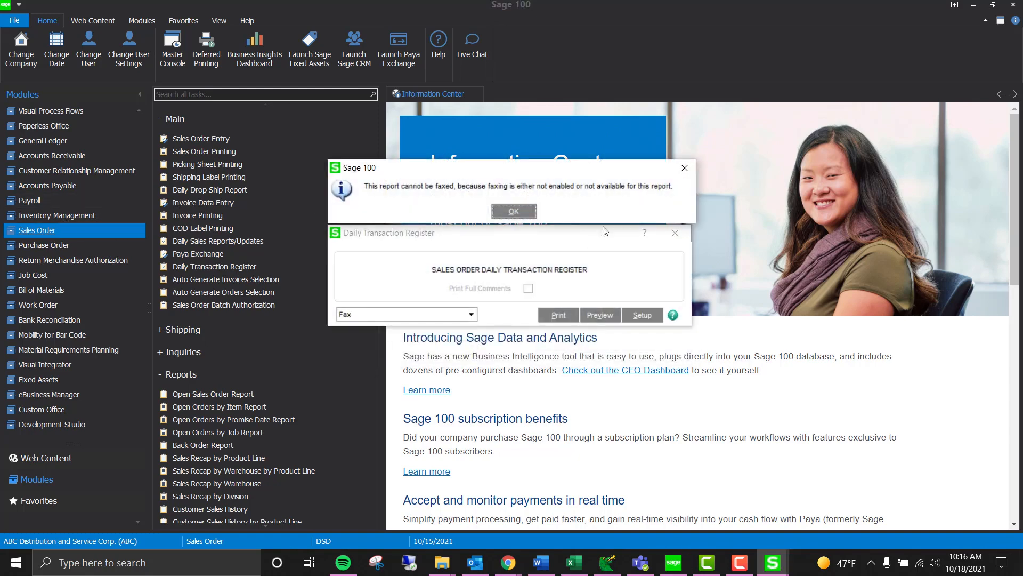
# Step: Dismiss the faxing notice, preview the Sales Order Daily Transaction Register, close the preview and confirm the prompt that follows
pyautogui.click(534, 213)
pyautogui.click(603, 317)
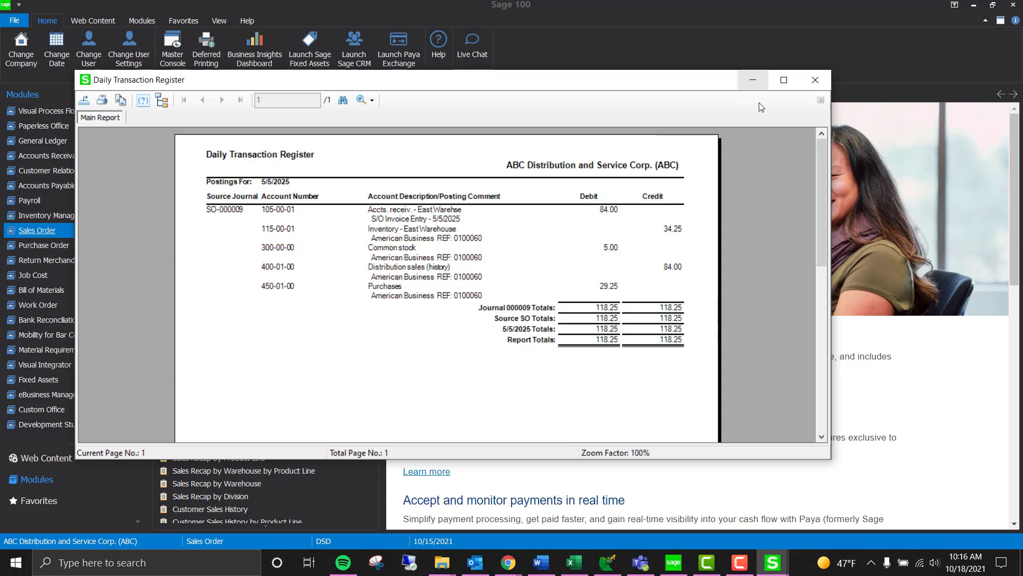
pyautogui.click(815, 80)
pyautogui.click(486, 212)
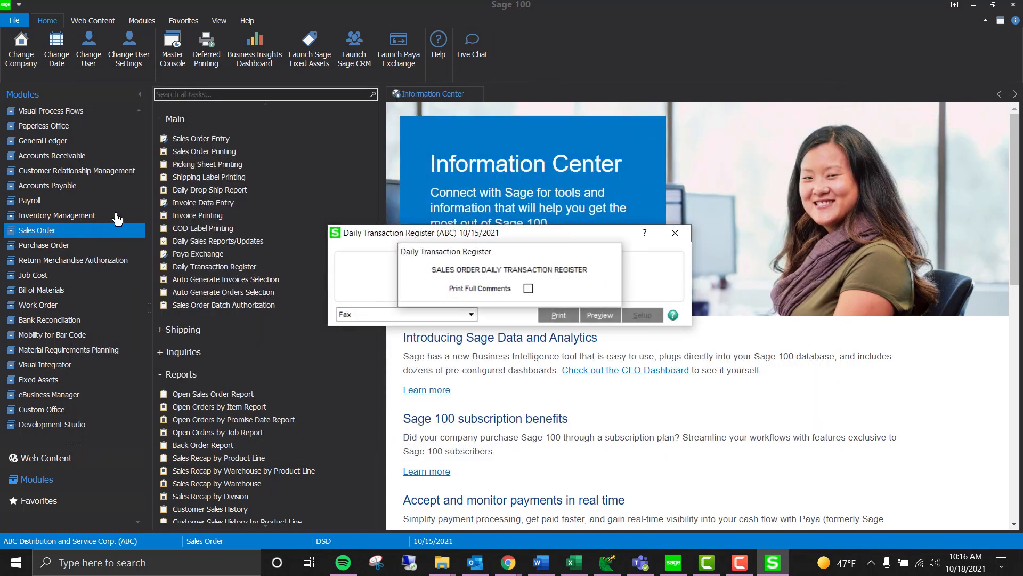
# Step: Open the Vendor Rebate Invoice History Report from the Inventory Management reports
pyautogui.click(76, 216)
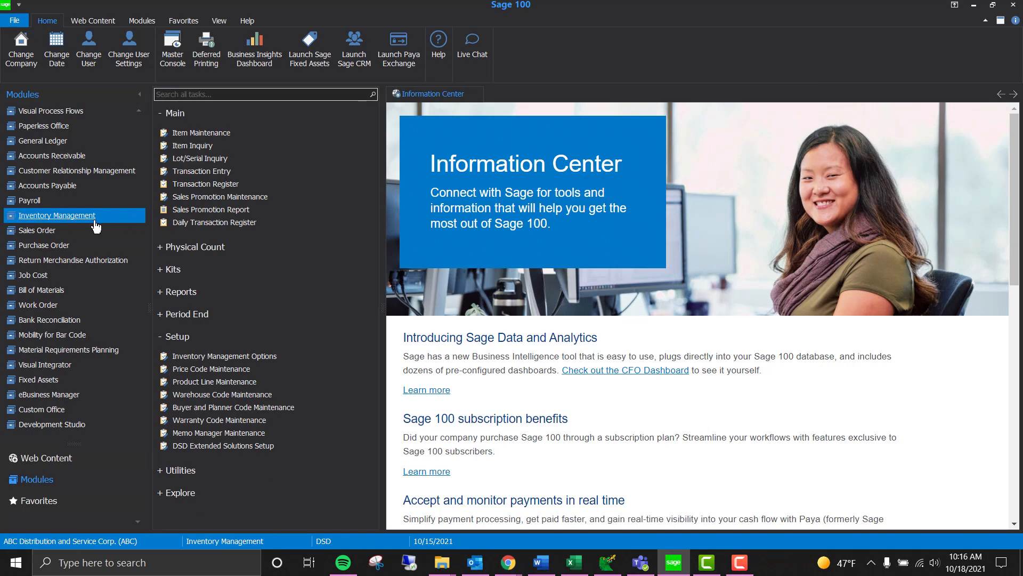
pyautogui.click(181, 292)
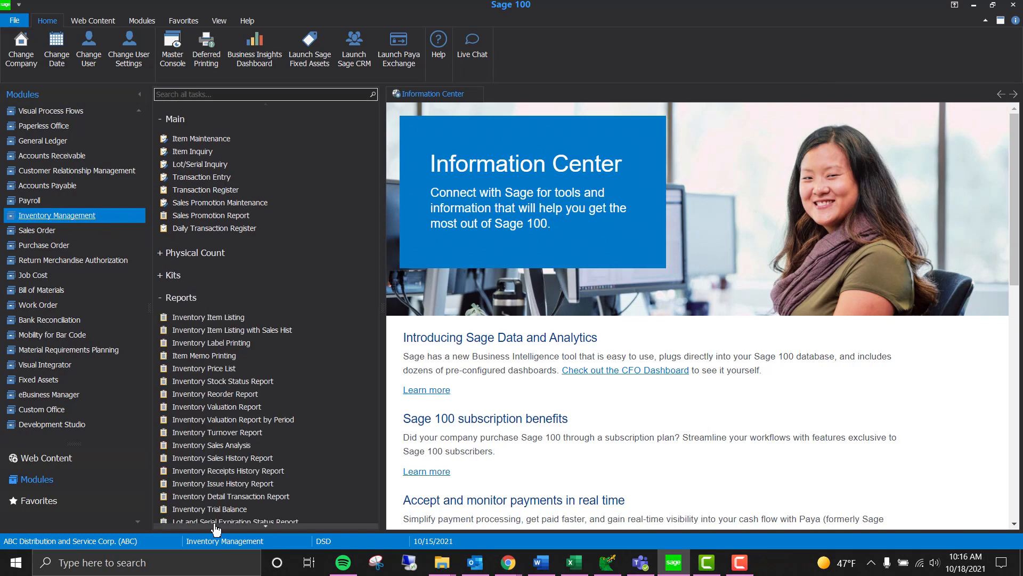
pyautogui.scroll(-2, 224, 509)
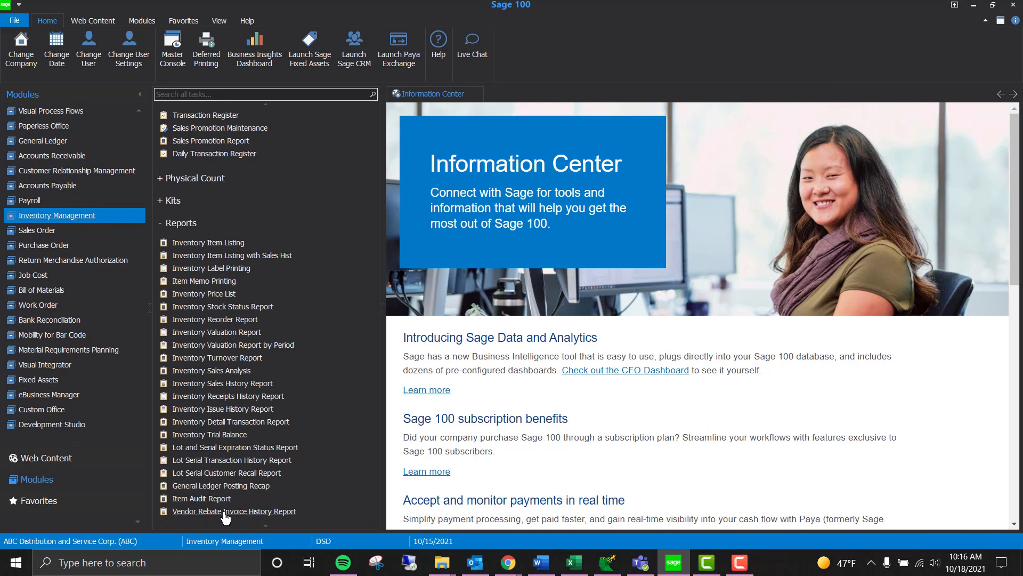
pyautogui.click(224, 511)
pyautogui.click(501, 215)
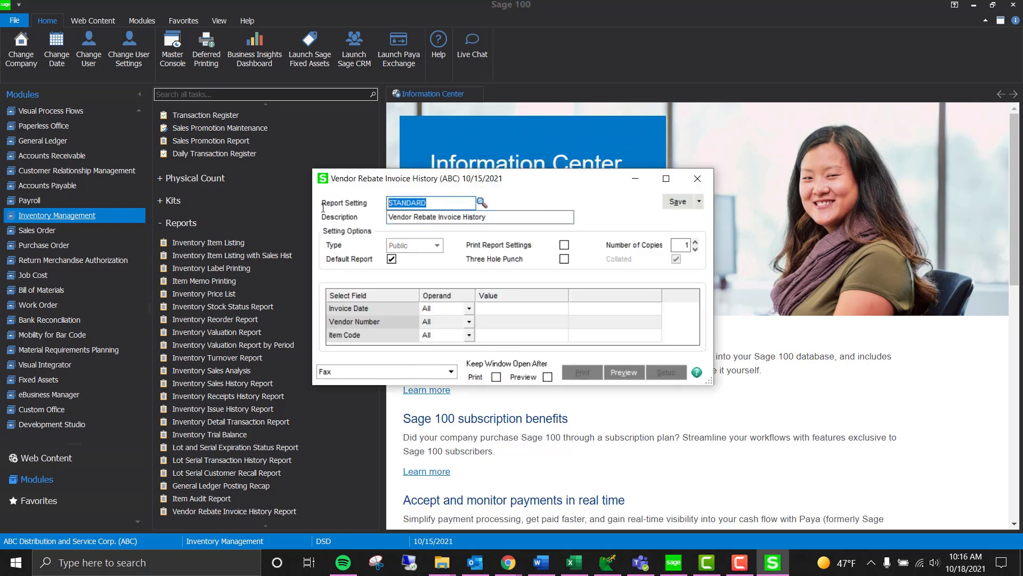
# Step: Limit the report's invoice dates to 10/11/2021 through 10/18/2021 and preview it
pyautogui.click(565, 307)
pyautogui.click(559, 308)
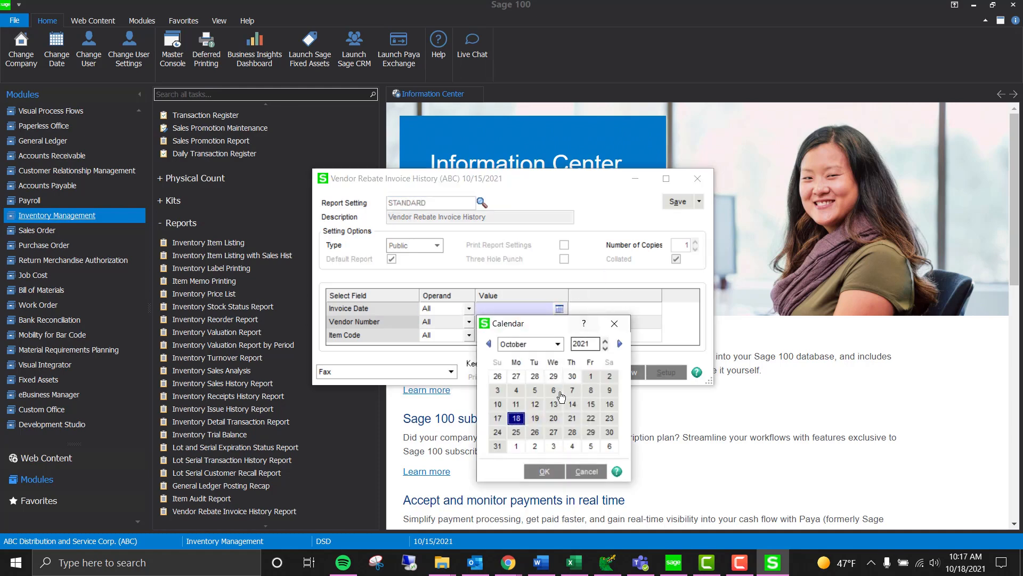
pyautogui.click(516, 405)
pyautogui.click(655, 308)
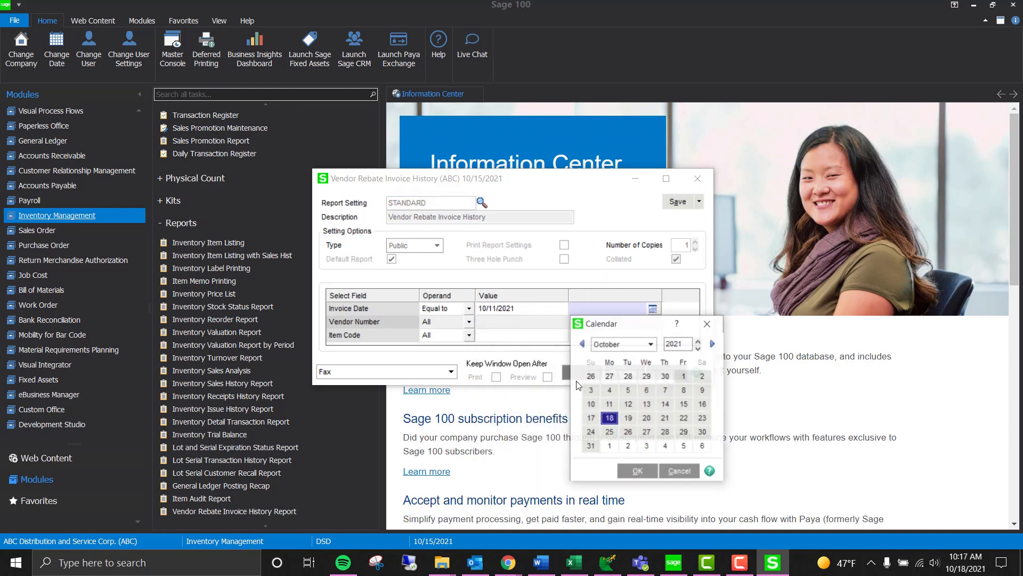
pyautogui.click(610, 417)
pyautogui.click(627, 373)
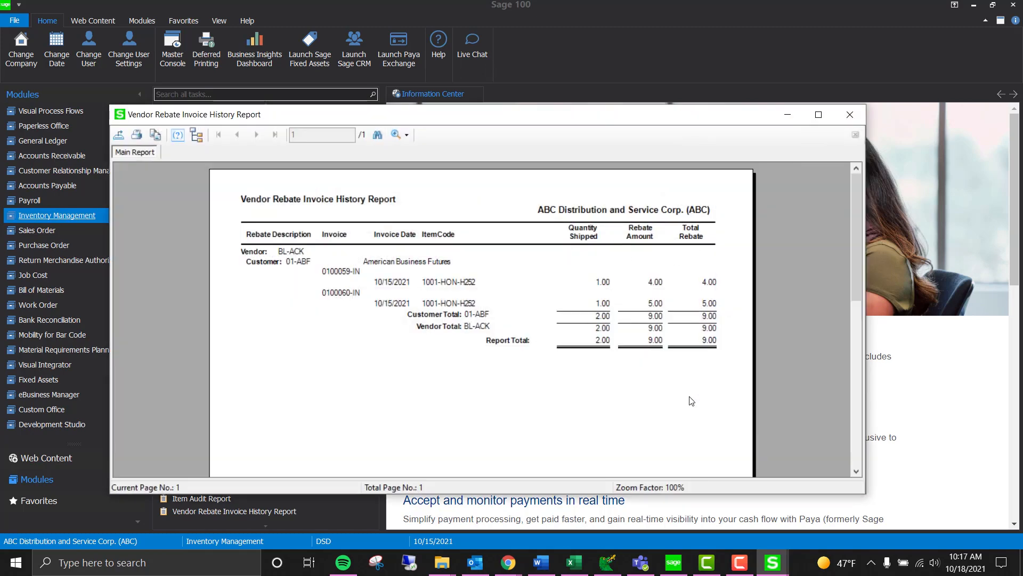
# Step: Examine the invoices, customer and vendor listed in the Vendor Rebate Invoice History Report
pyautogui.click(342, 293)
pyautogui.click(341, 294)
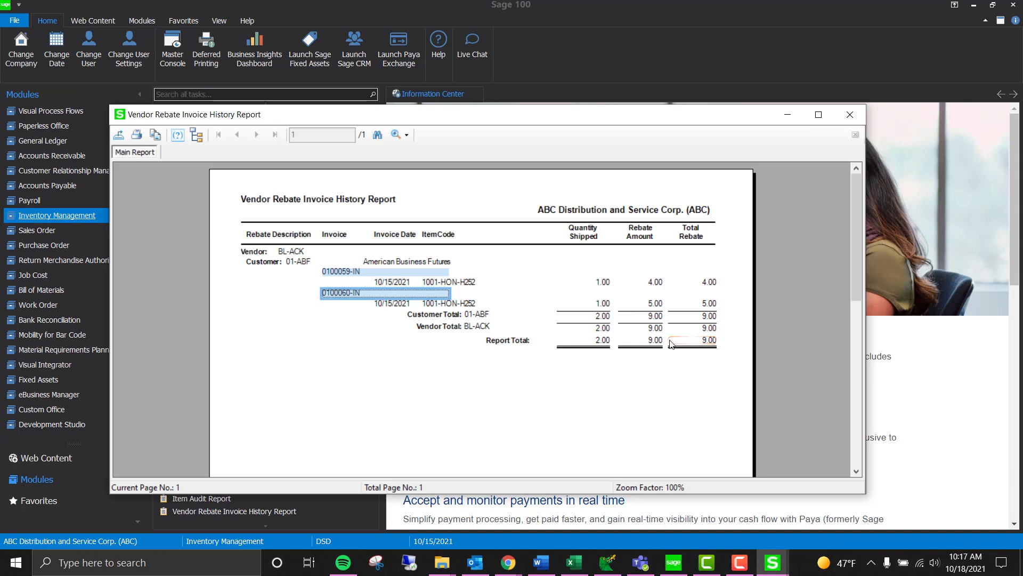
pyautogui.click(416, 275)
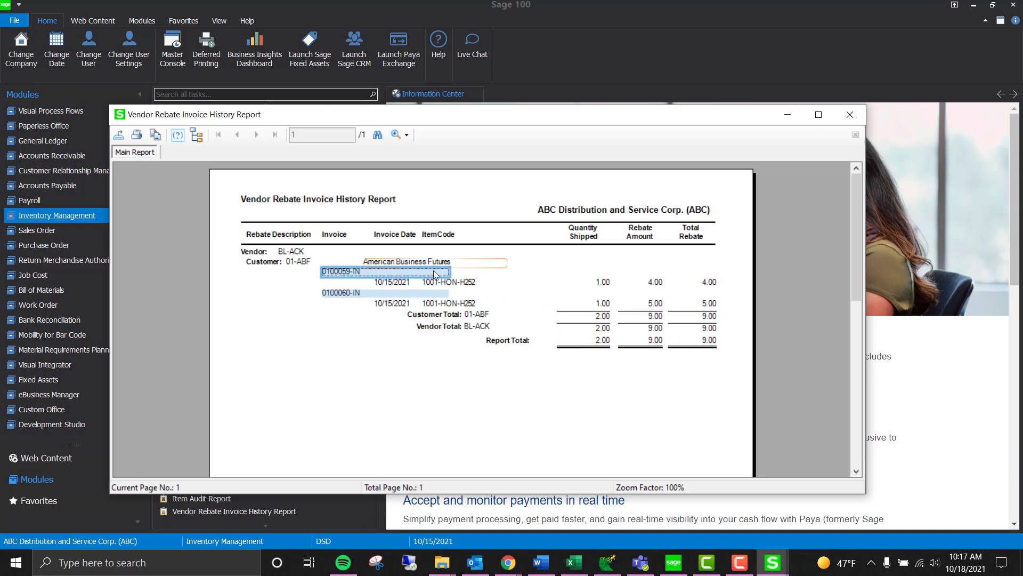
pyautogui.click(522, 257)
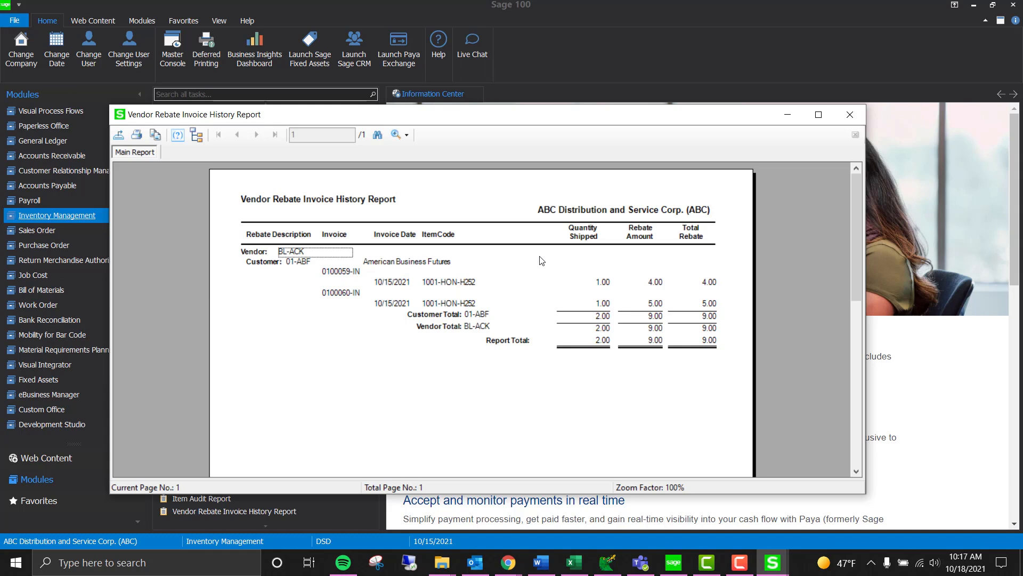
# Step: Review the item codes, rebate amounts, line total rebates and report total in the rebate history report
pyautogui.click(456, 282)
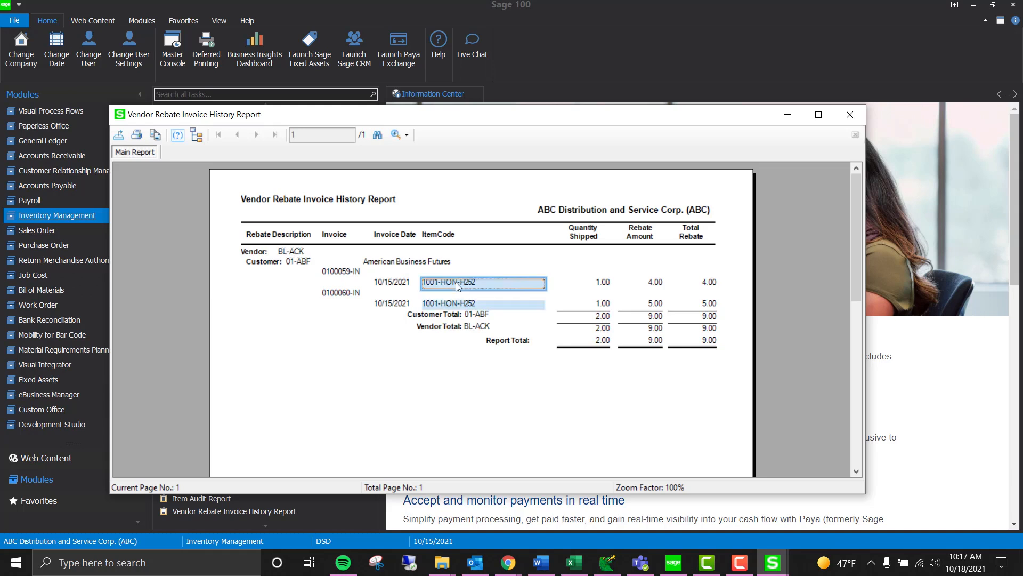
pyautogui.click(659, 284)
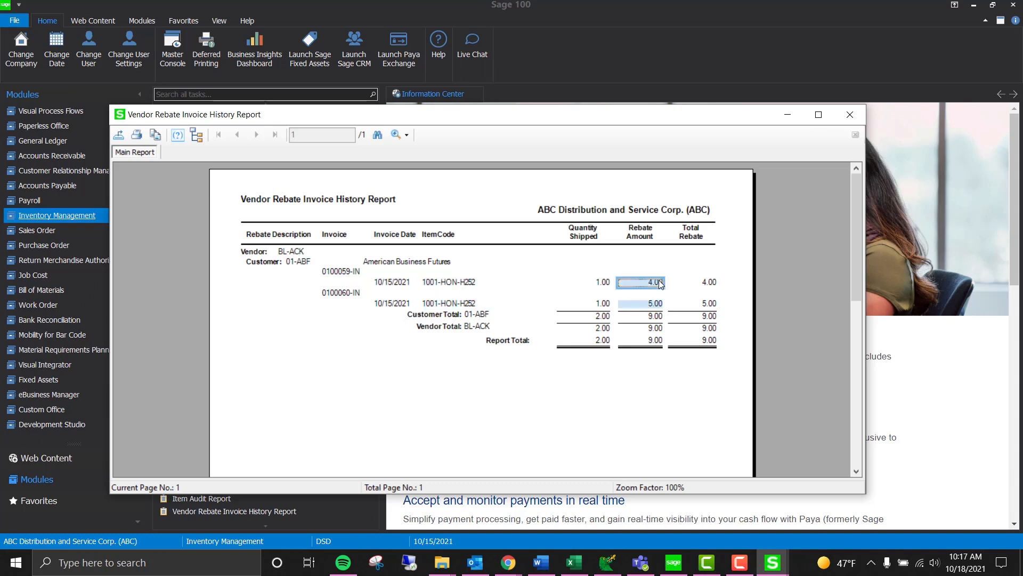
pyautogui.click(713, 283)
pyautogui.click(711, 305)
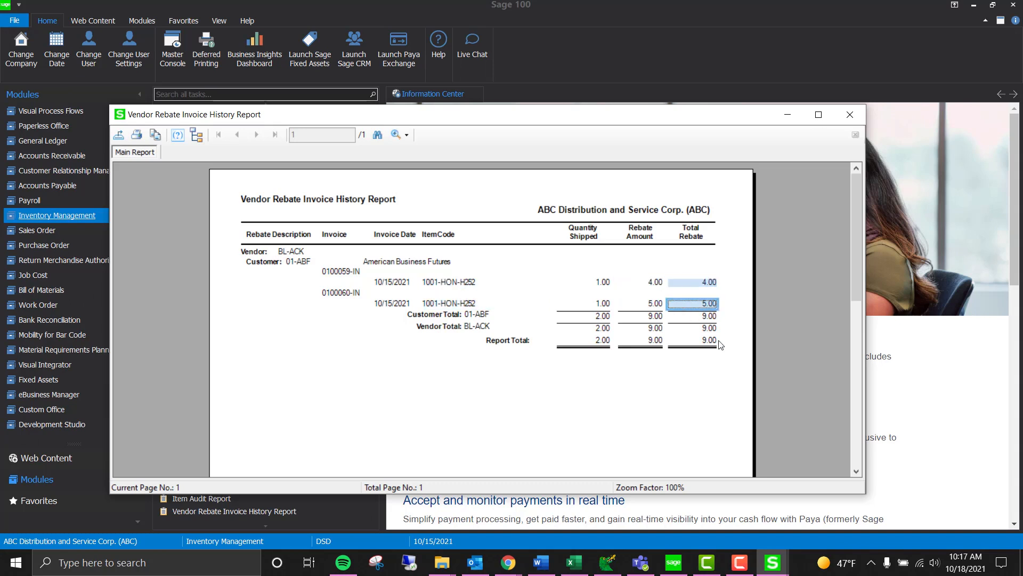
pyautogui.click(715, 341)
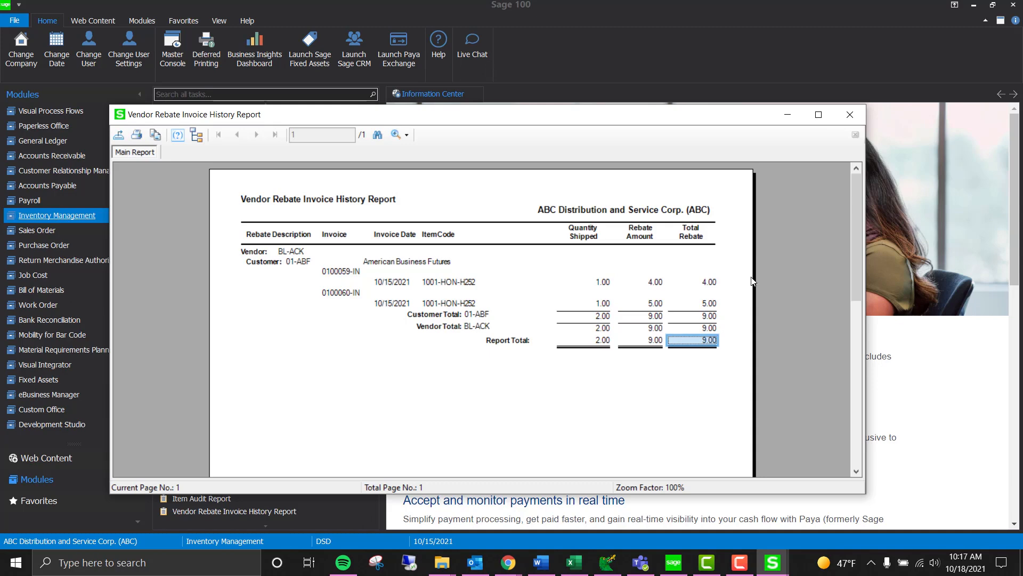